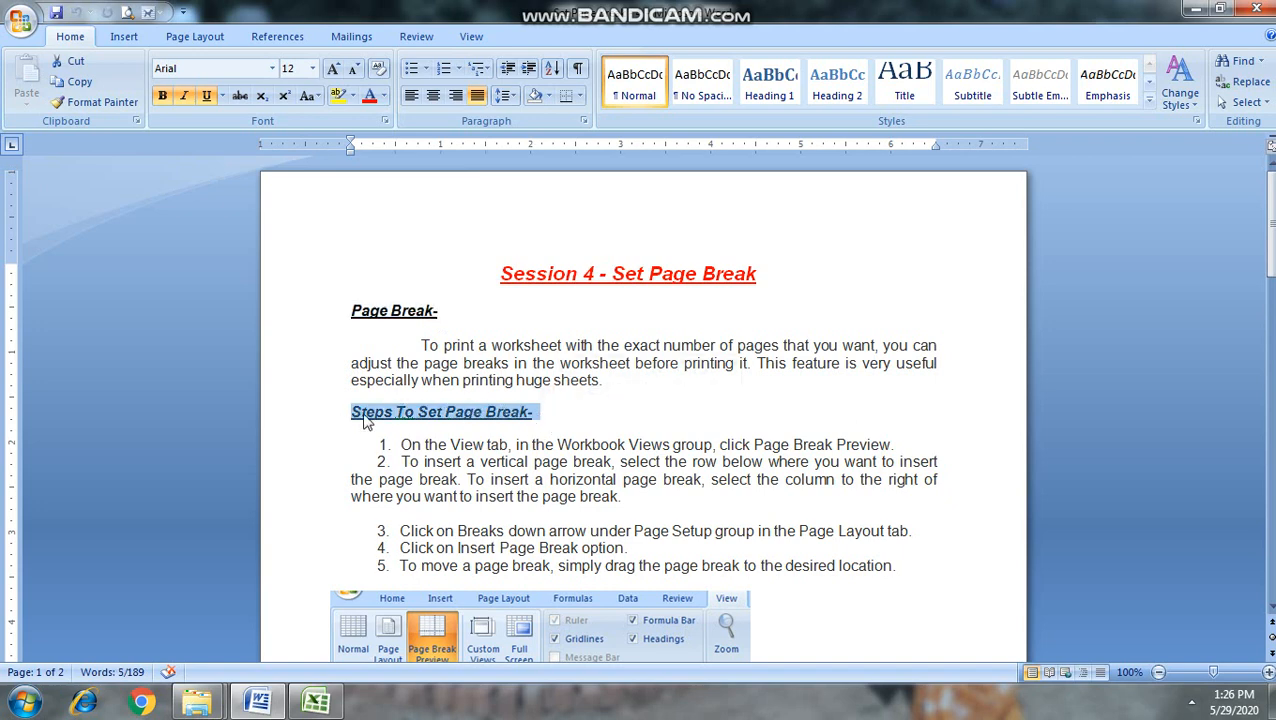
Highlight the "Page Break-" heading in the Session 4 notes
left_click(567, 418)
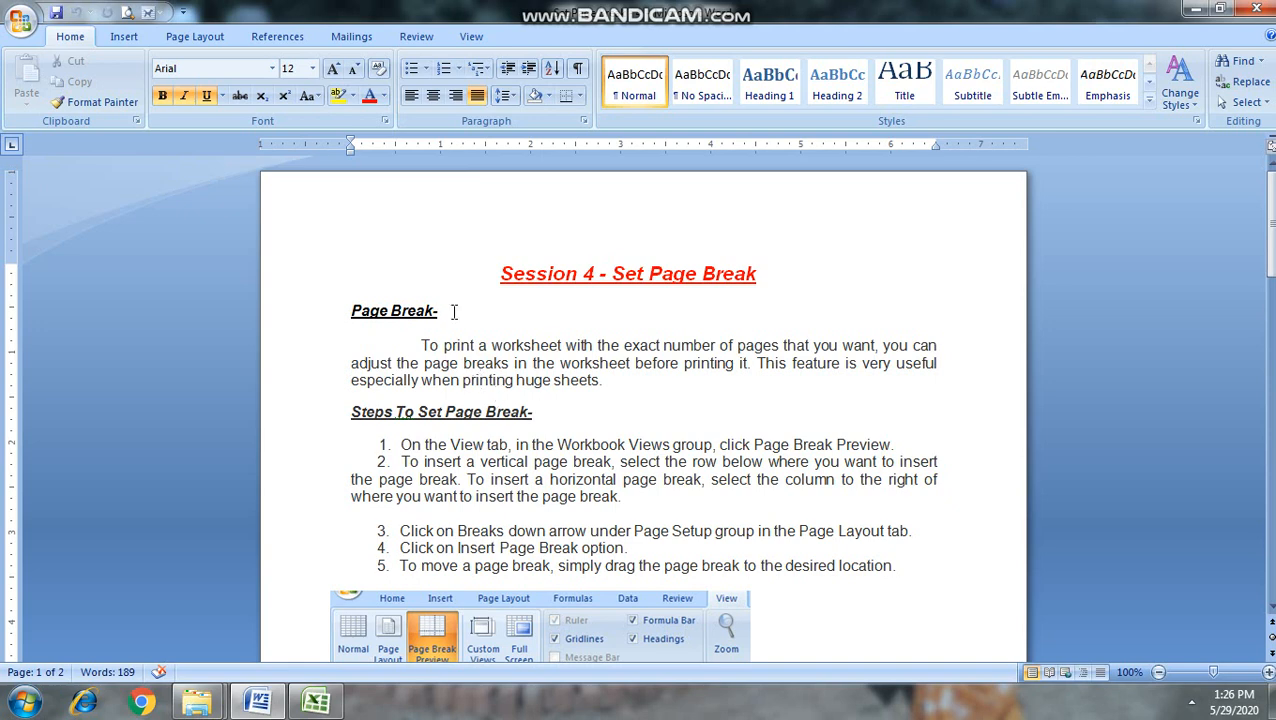
left_click_drag(346, 316, 401, 326)
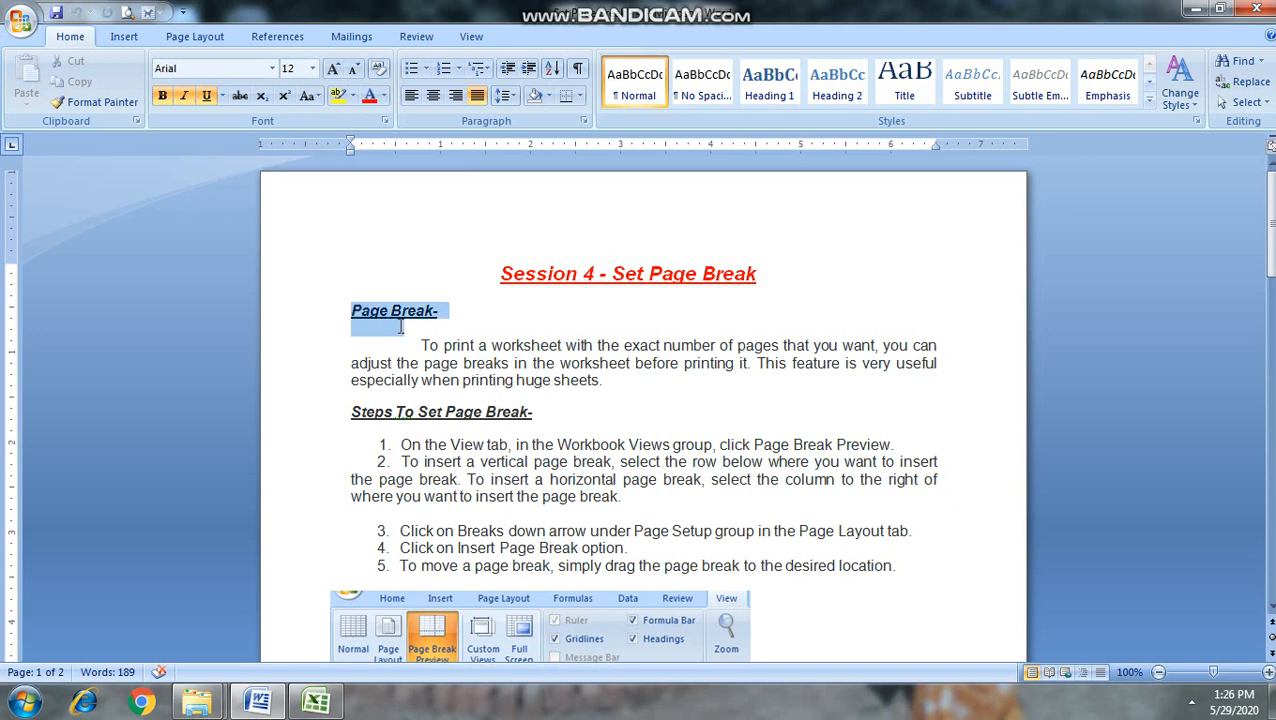
left_click(452, 328)
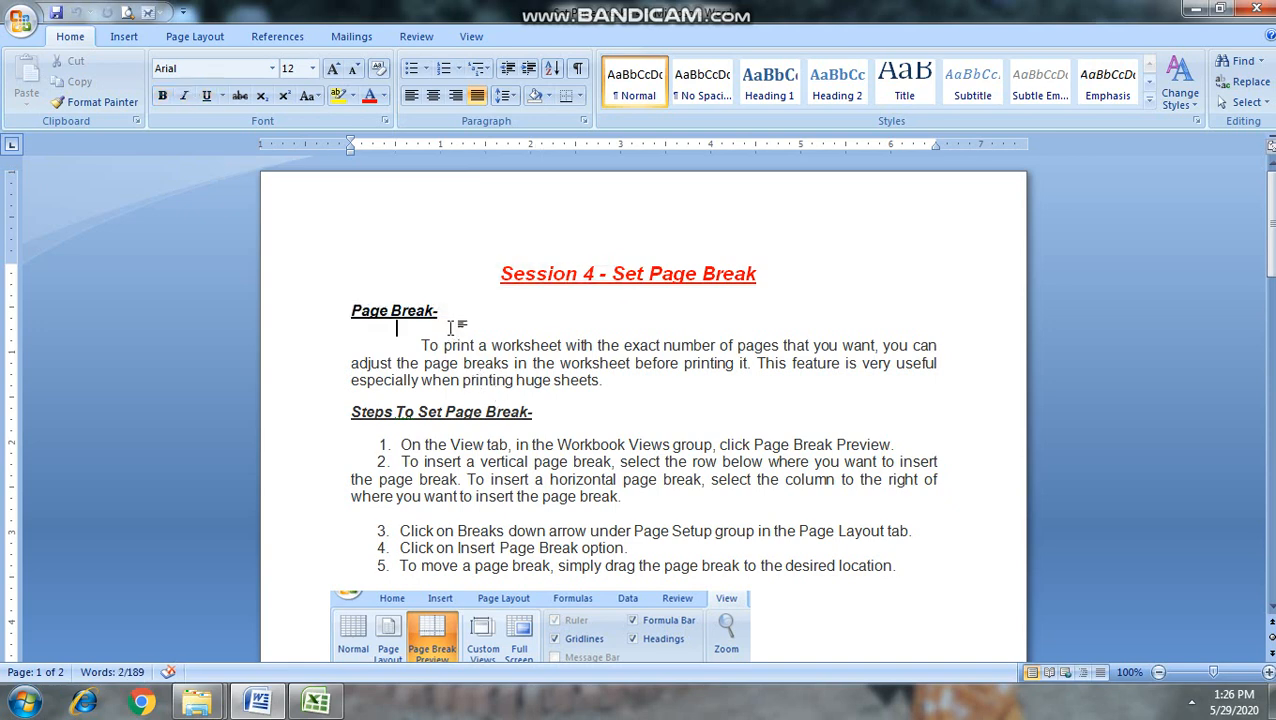
left_click_drag(452, 313, 350, 311)
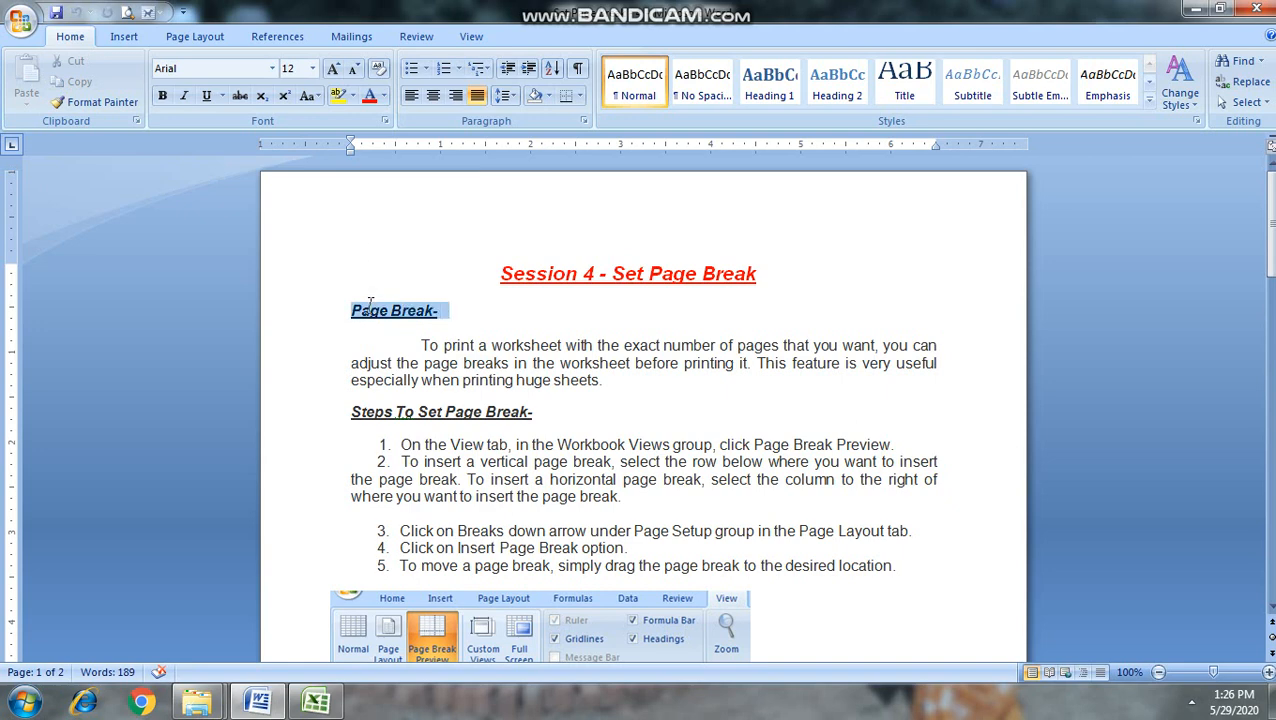
Switch to the Excel workbook and look through the long month and weekday table on Sheet1, returning to its first row
left_click(318, 704)
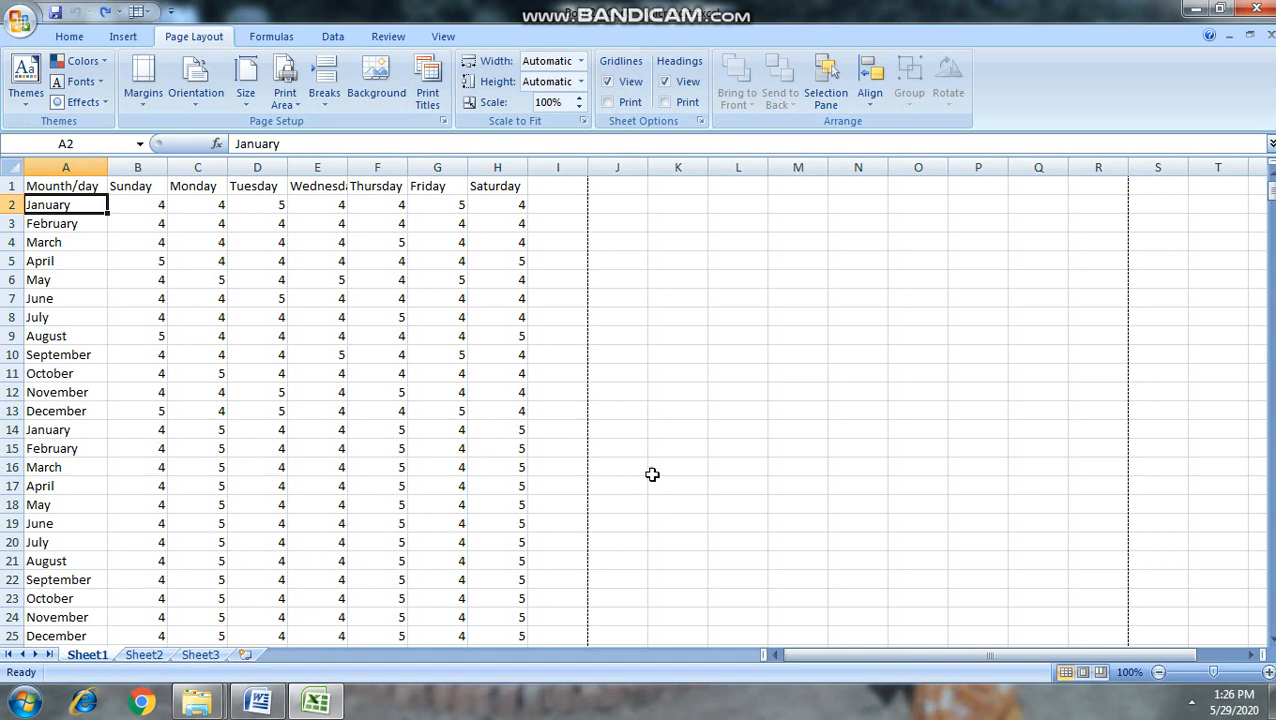
left_click_drag(1272, 197, 1246, 662)
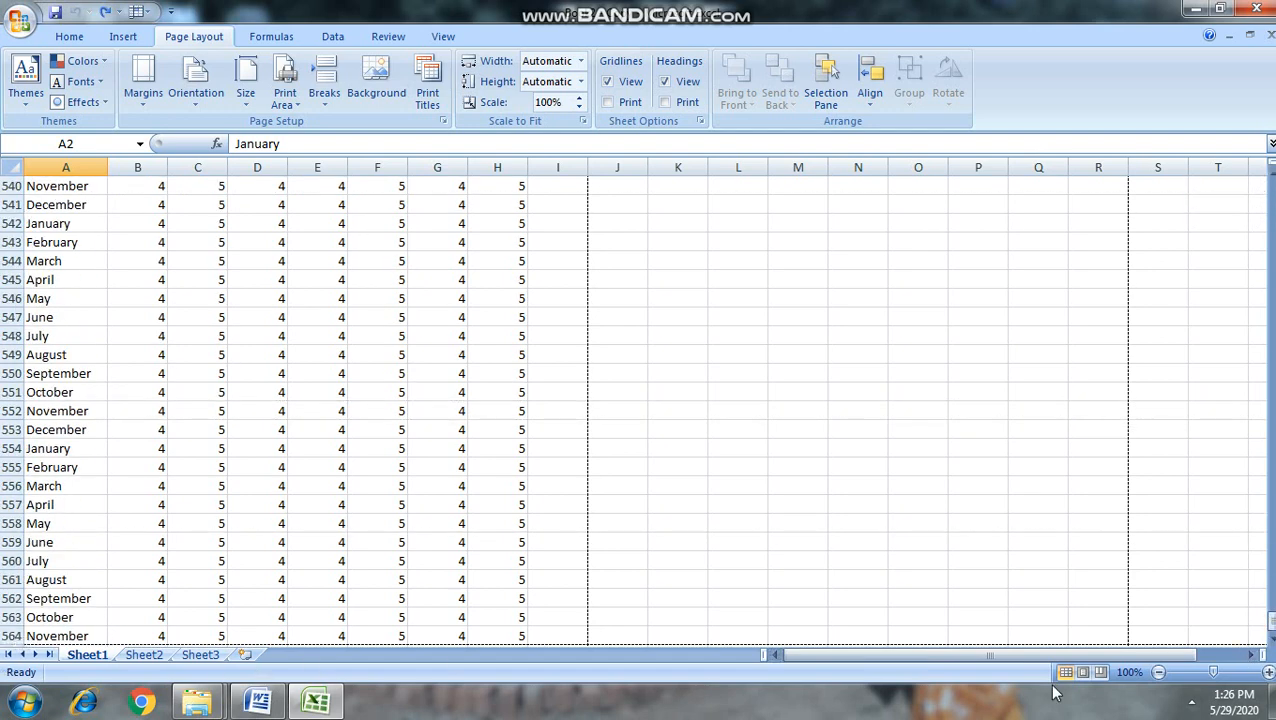
left_click_drag(1270, 620, 1270, 188)
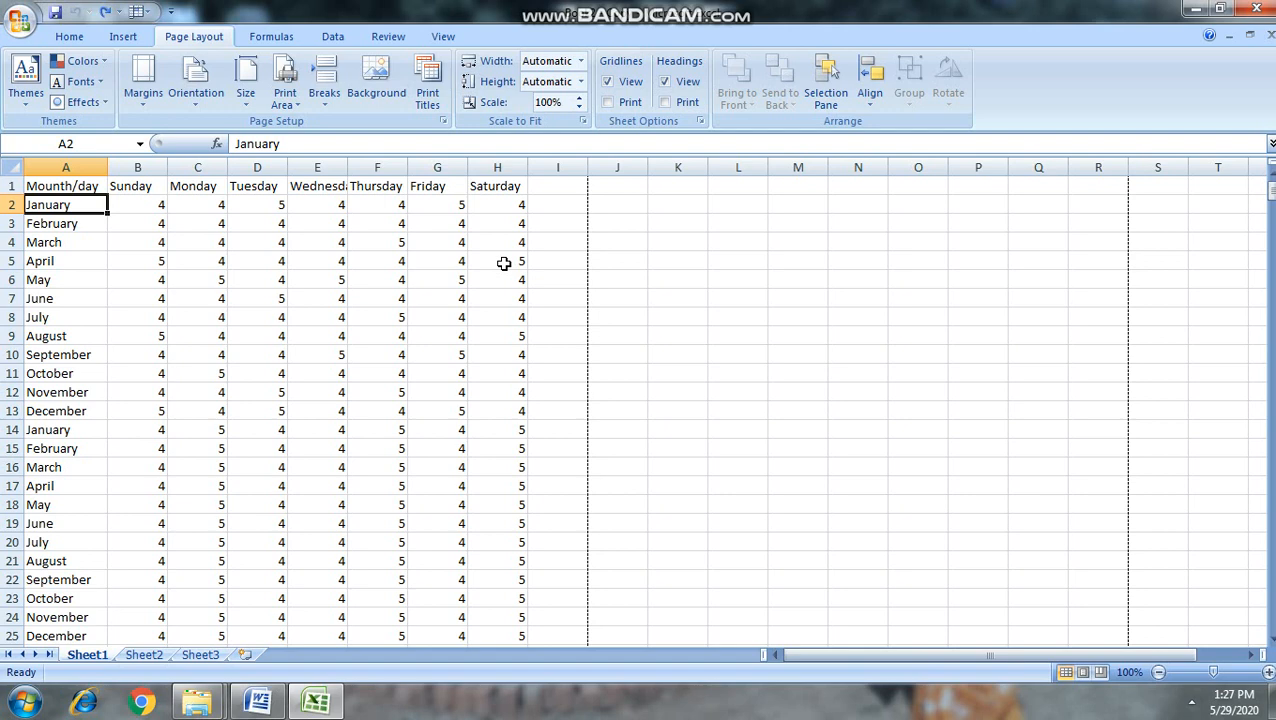
Display Sheet1 in Page Break Preview and look over how the table is divided into pages
left_click(68, 36)
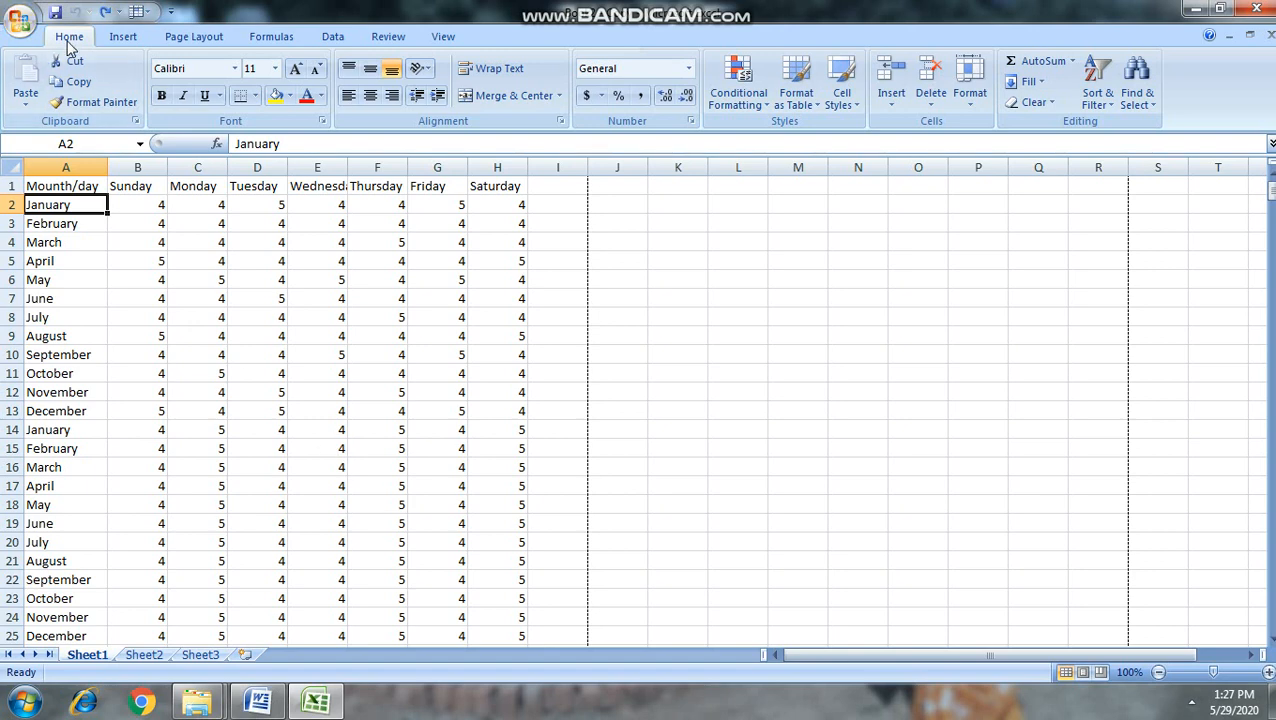
left_click(443, 37)
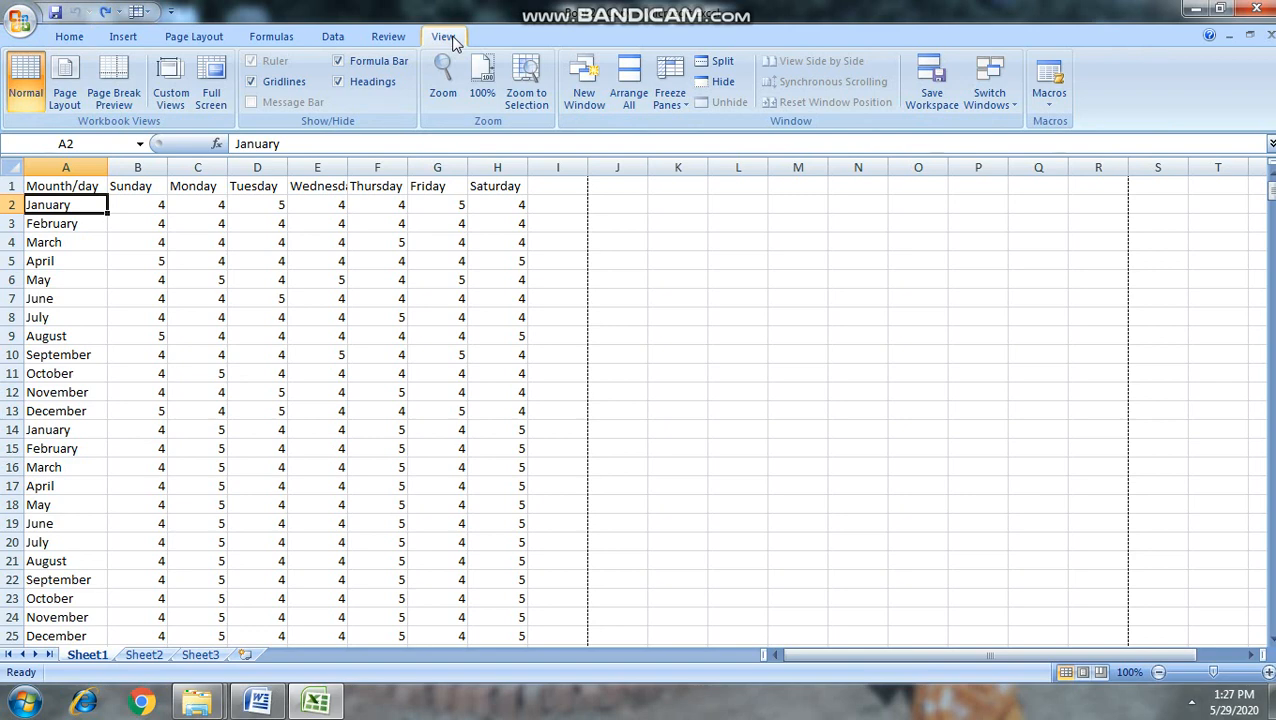
left_click(116, 93)
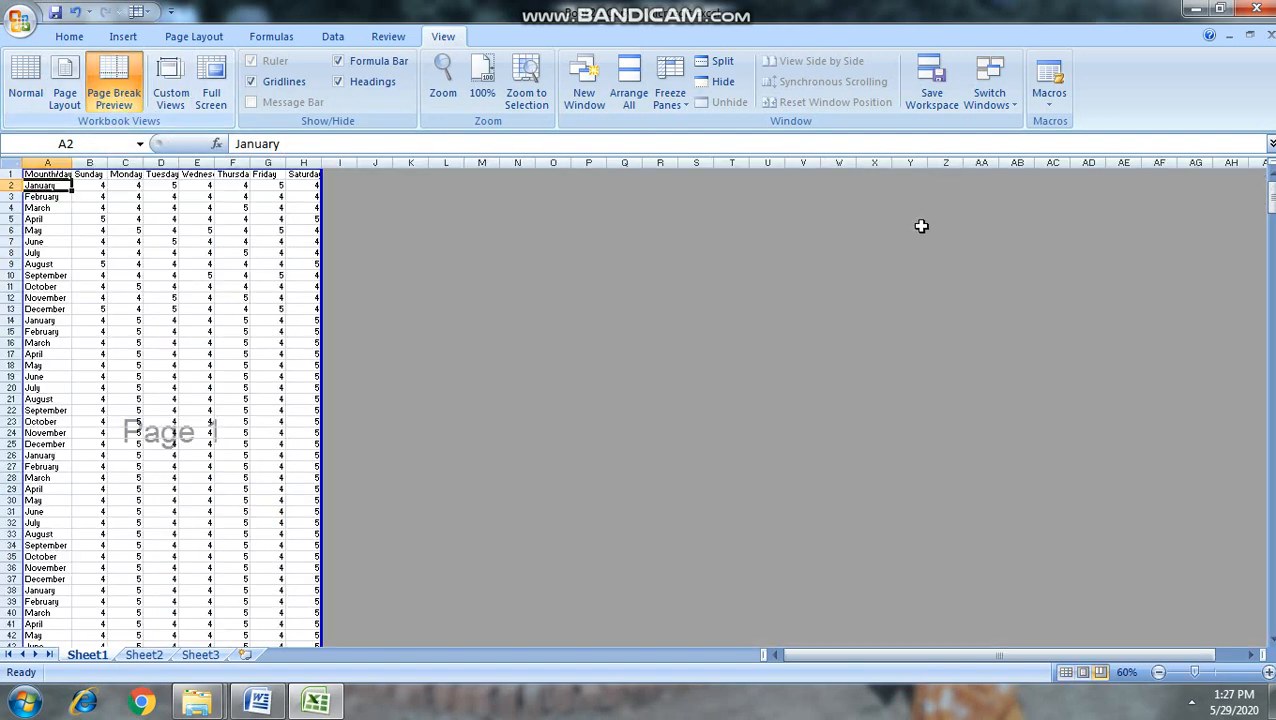
scroll(920, 225, "down", 20)
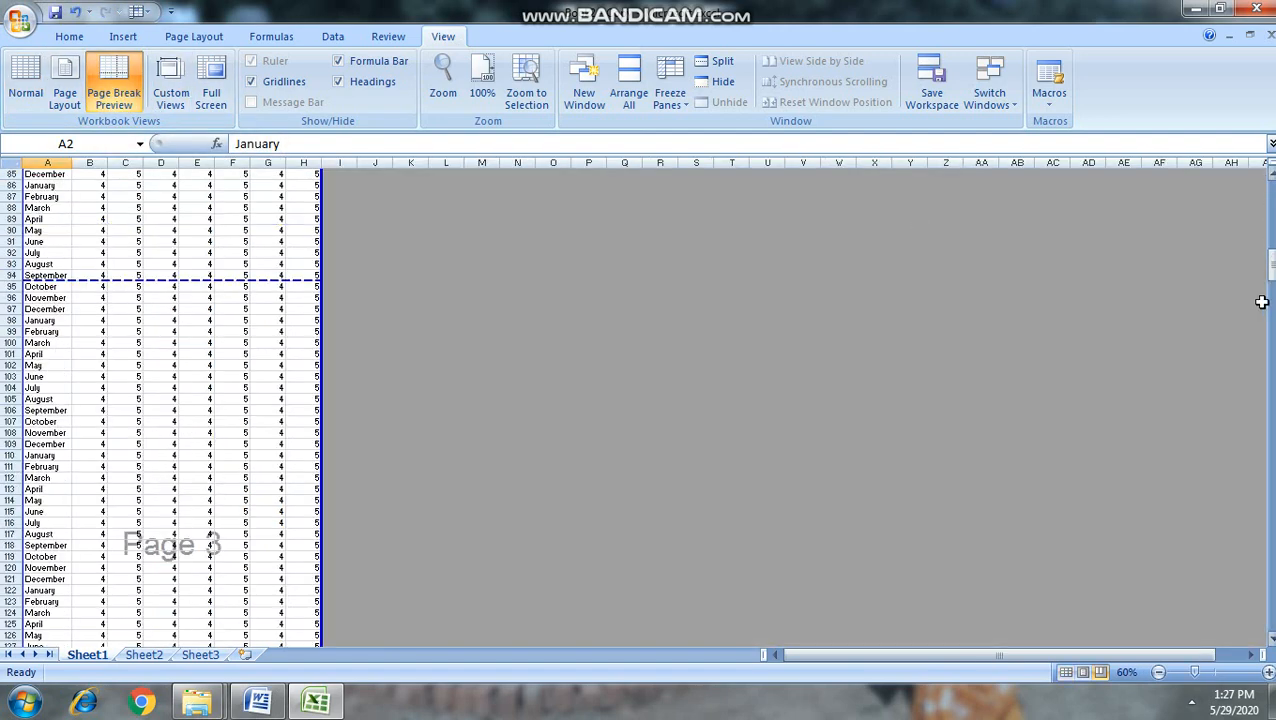
left_click_drag(1266, 265, 1268, 198)
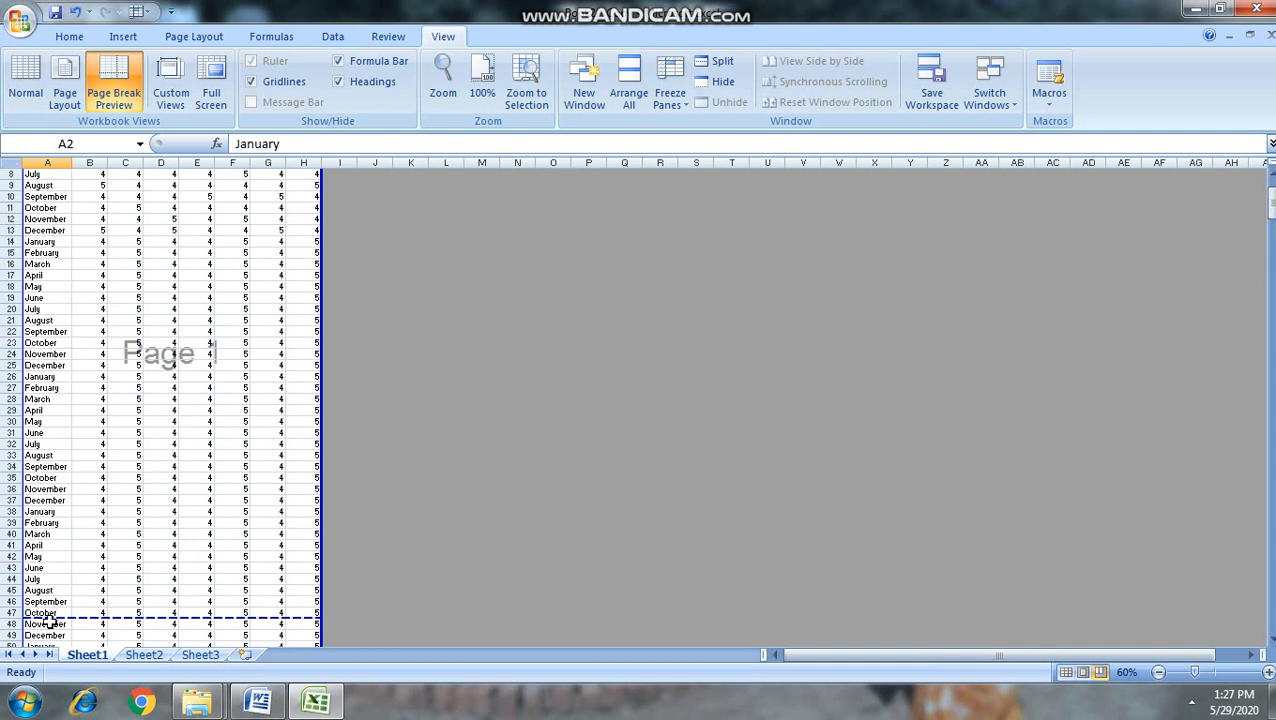
Move the first horizontal page break up so that page 1 ends after row 38
left_click(78, 513)
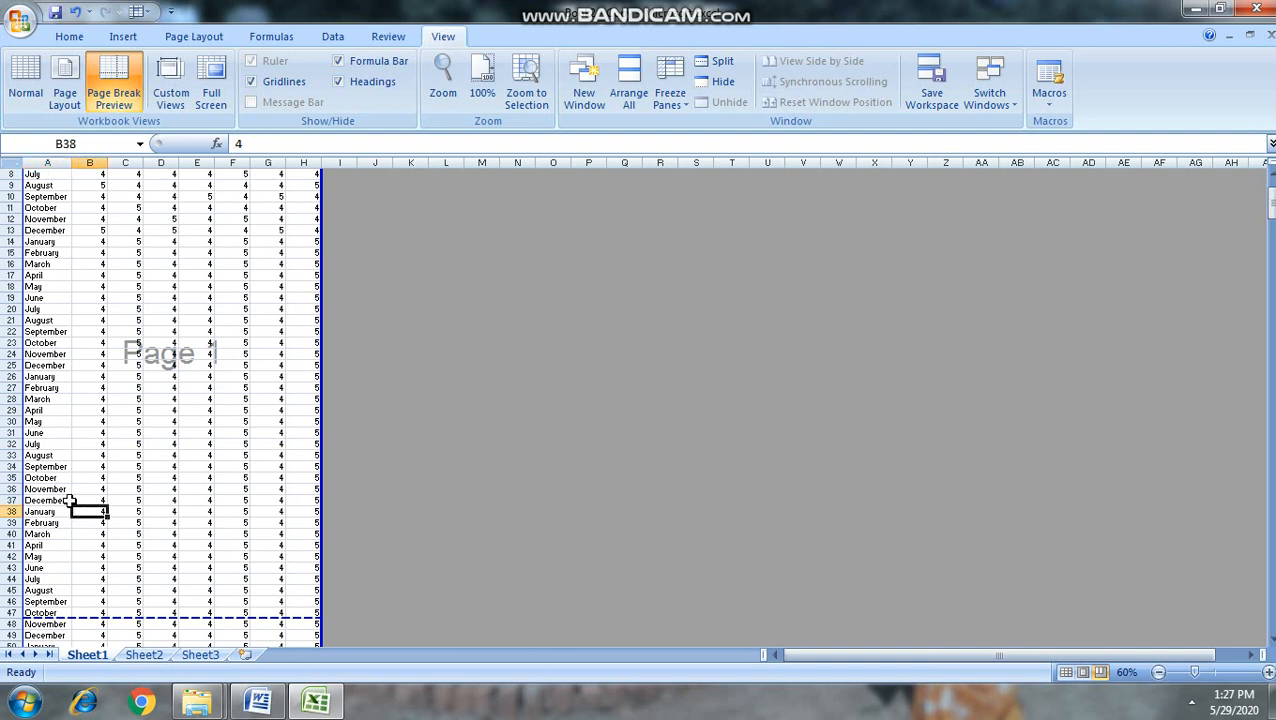
left_click(125, 502)
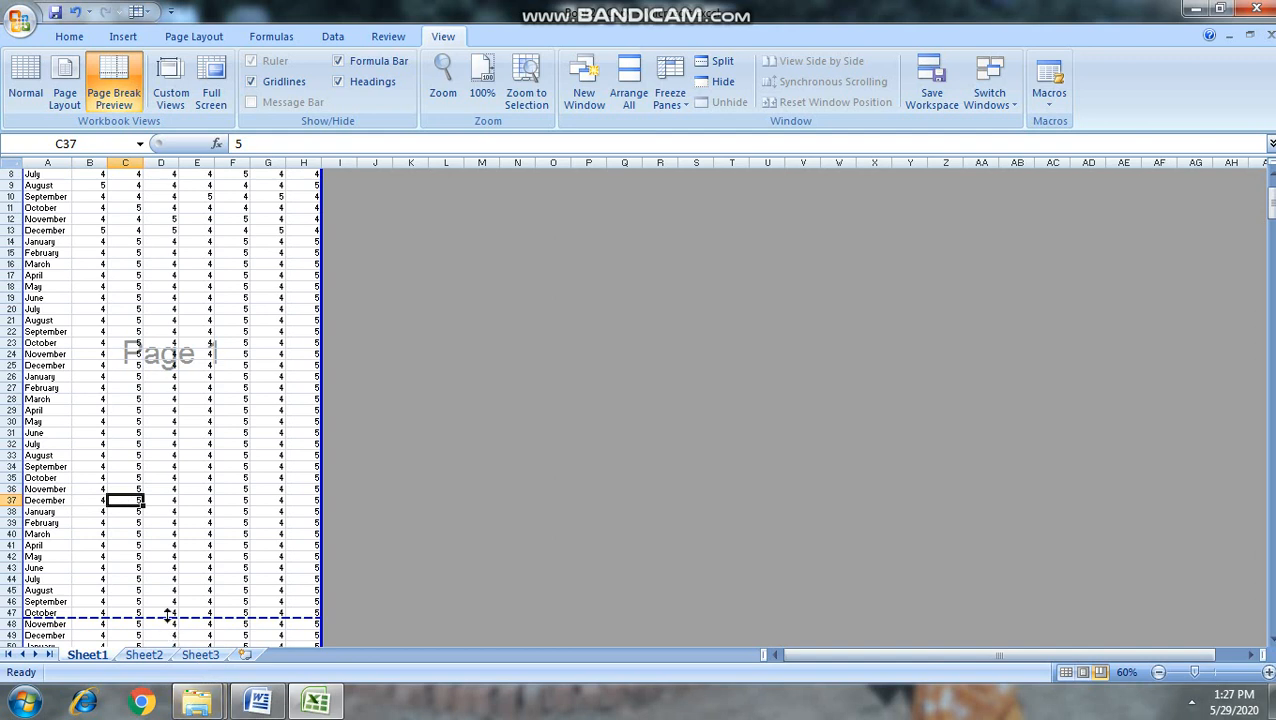
left_click_drag(166, 618, 165, 516)
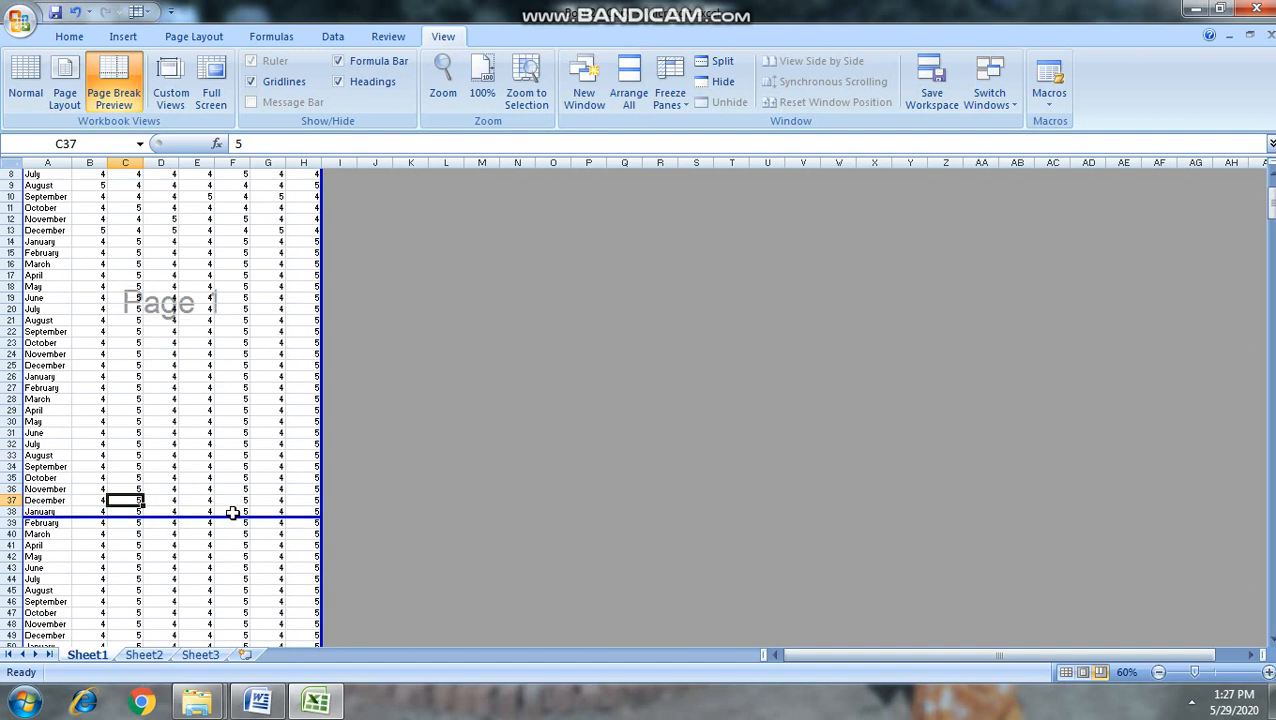
left_click(1272, 290)
left_click(1272, 190)
left_click(1272, 186)
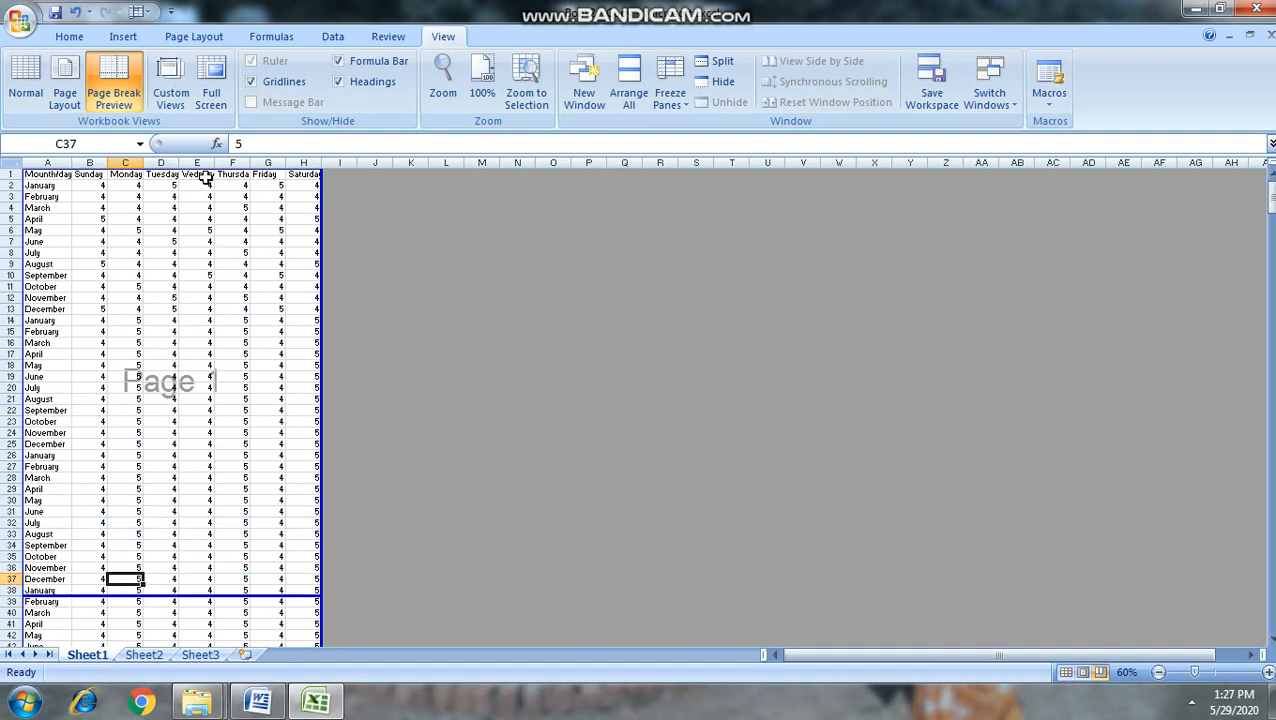
Insert a page break at cell F38 and remove it using the Page Setup break options
left_click(211, 590)
left_click(238, 592)
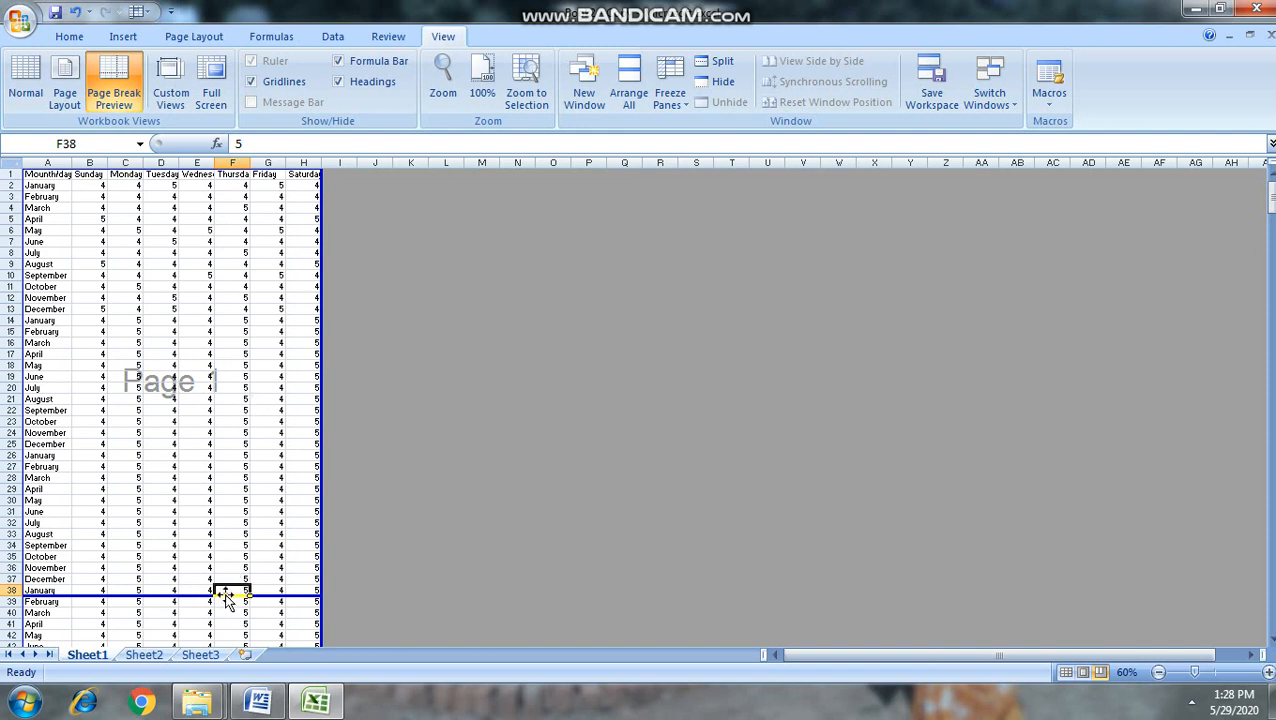
left_click(190, 37)
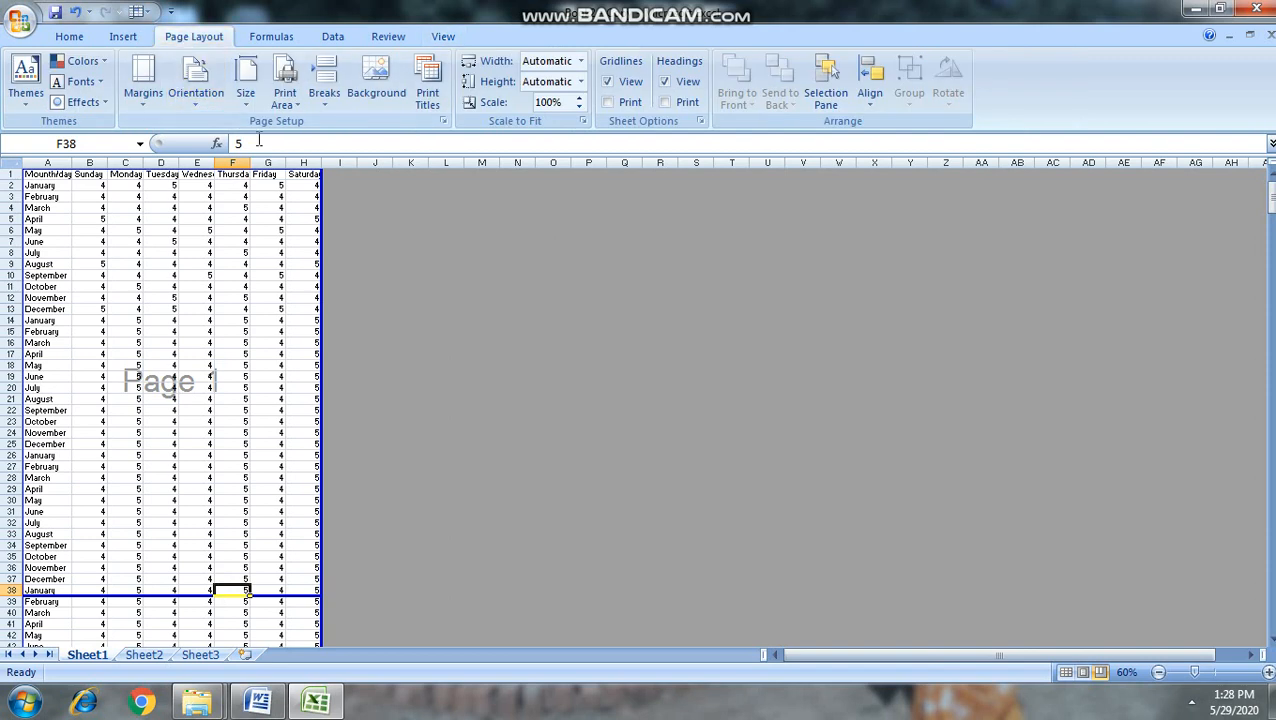
left_click(322, 92)
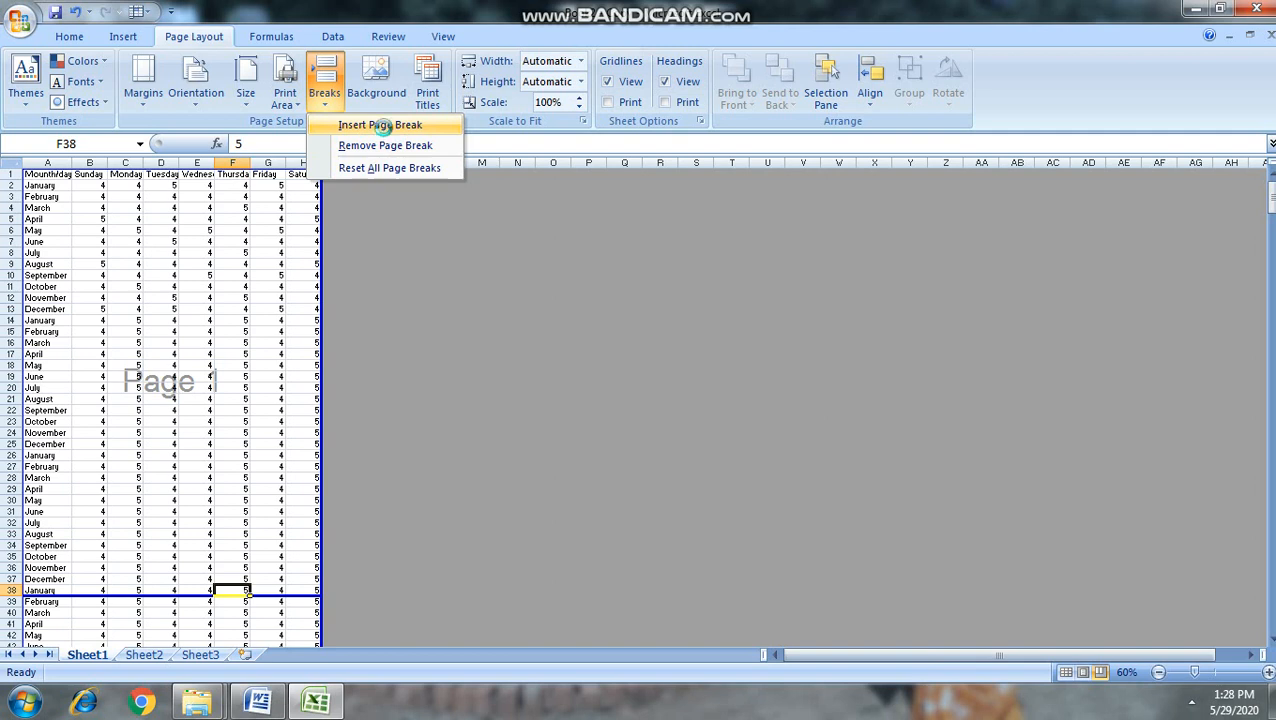
left_click(386, 133)
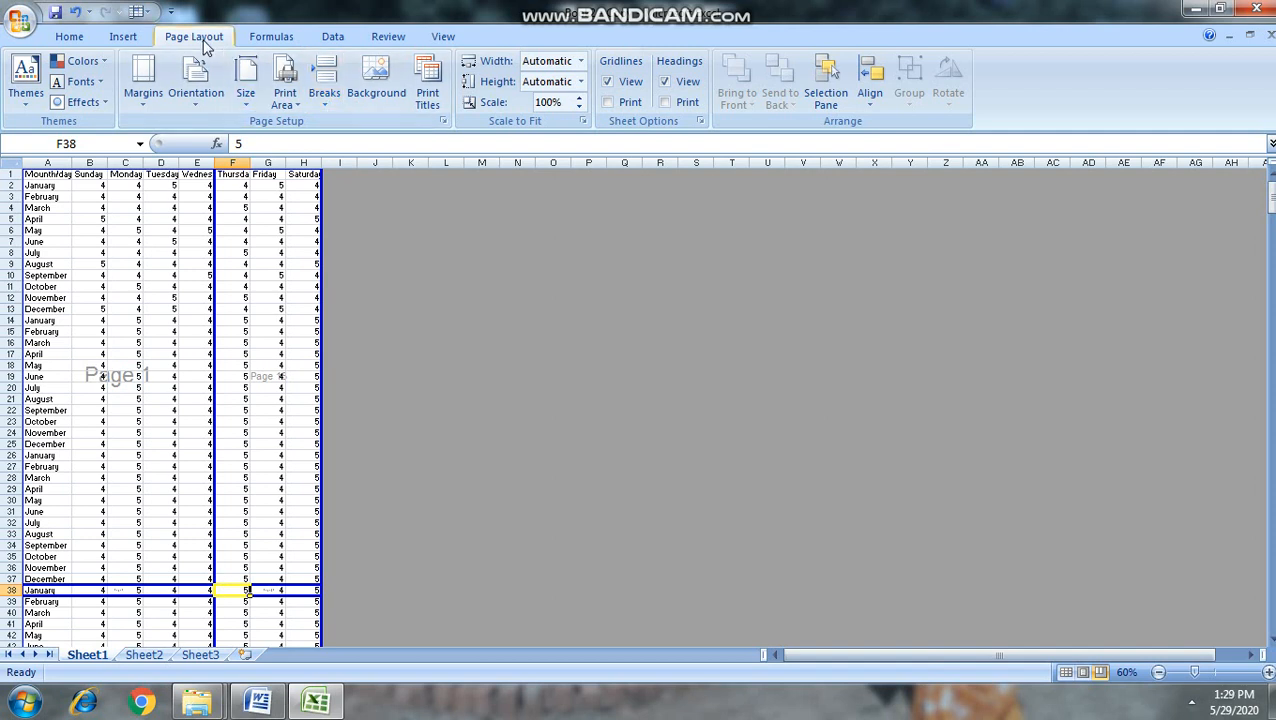
left_click(327, 94)
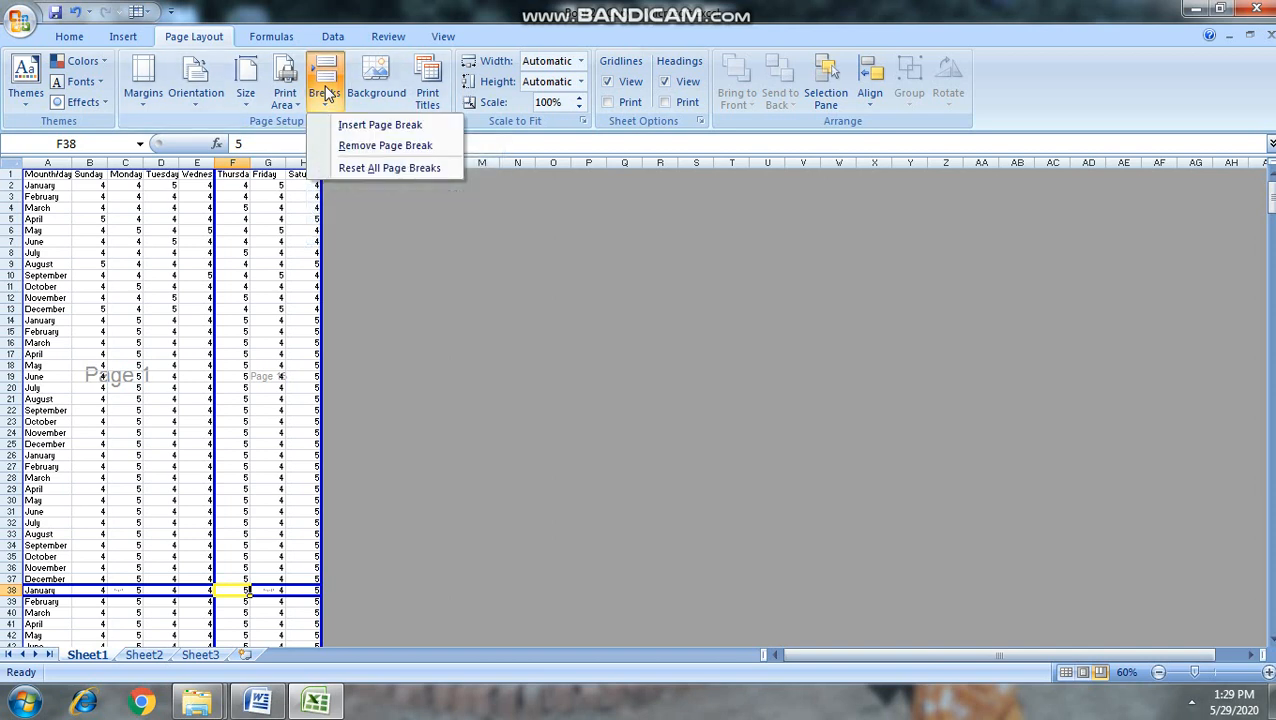
left_click(369, 148)
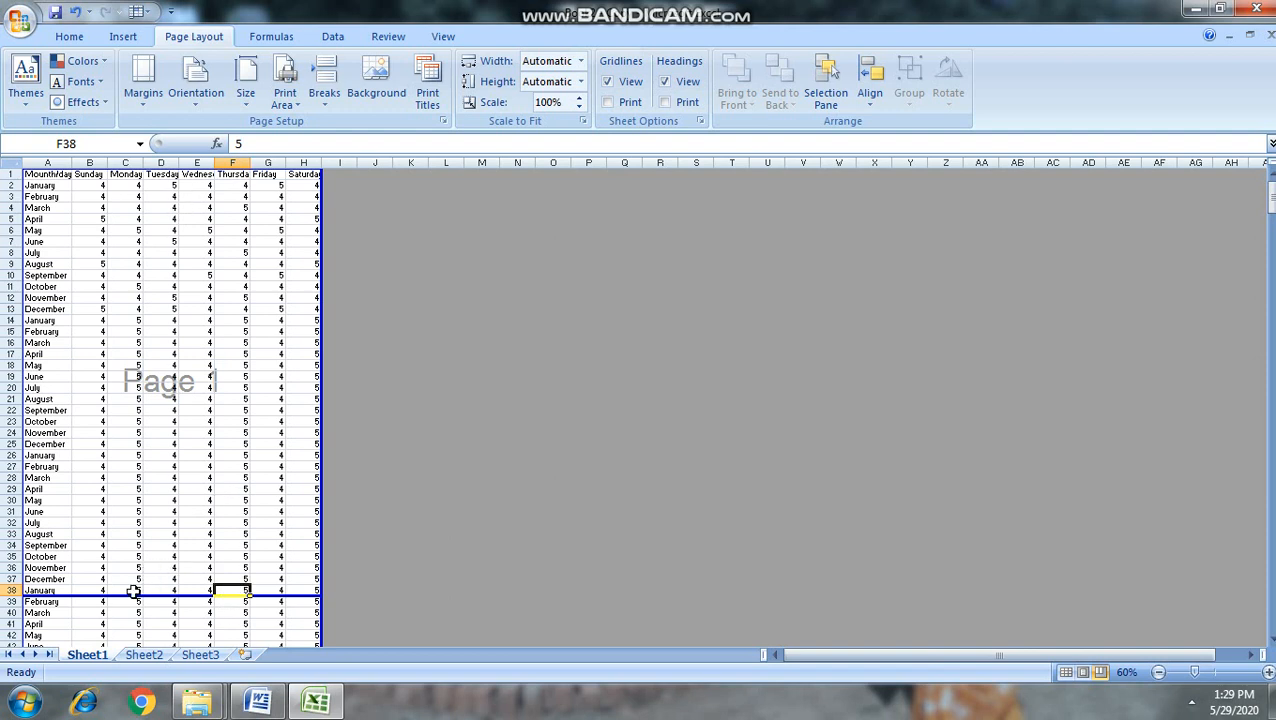
Reinsert the page break at cell F38 through the cell's own commands and remove it the same way
right_click(224, 590)
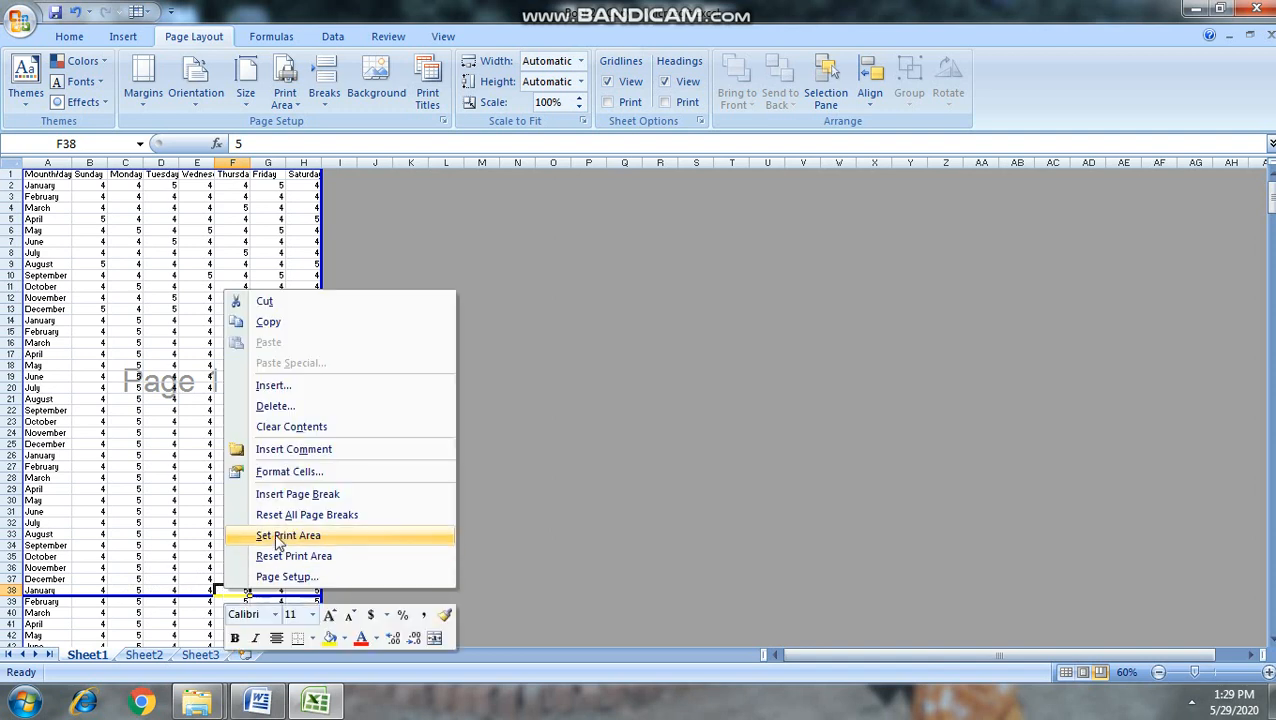
left_click(325, 495)
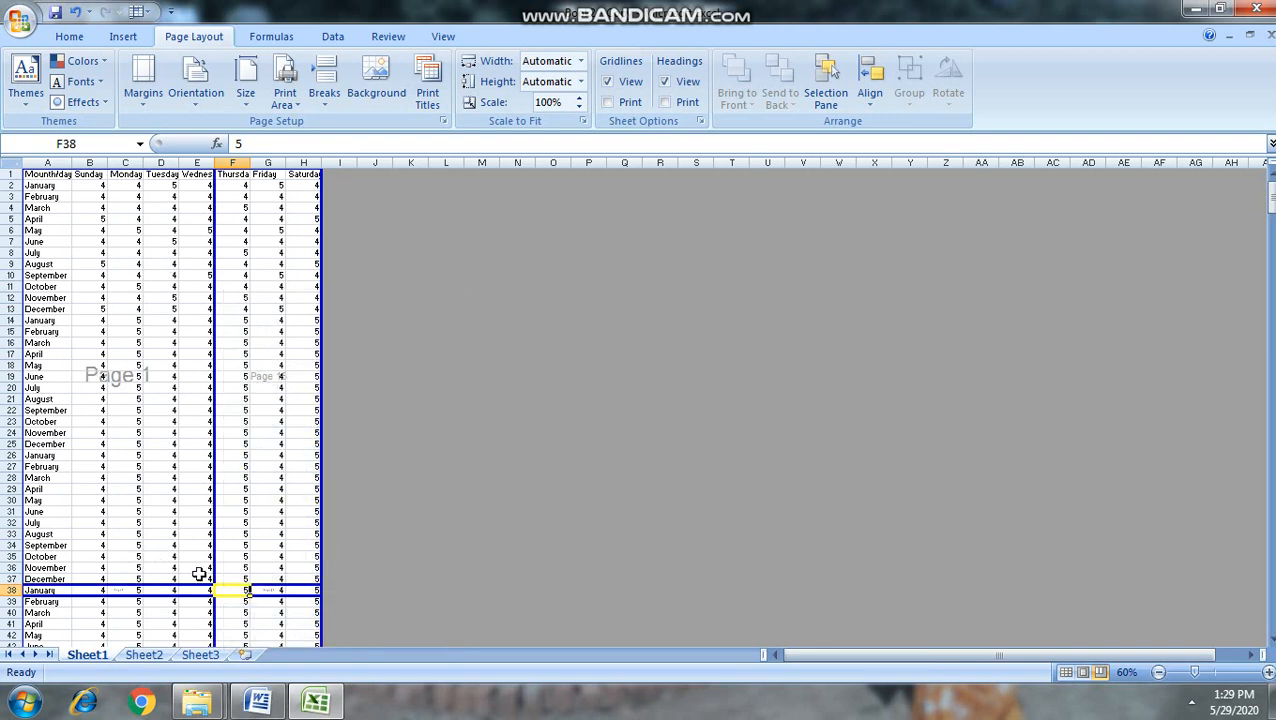
left_click(70, 37)
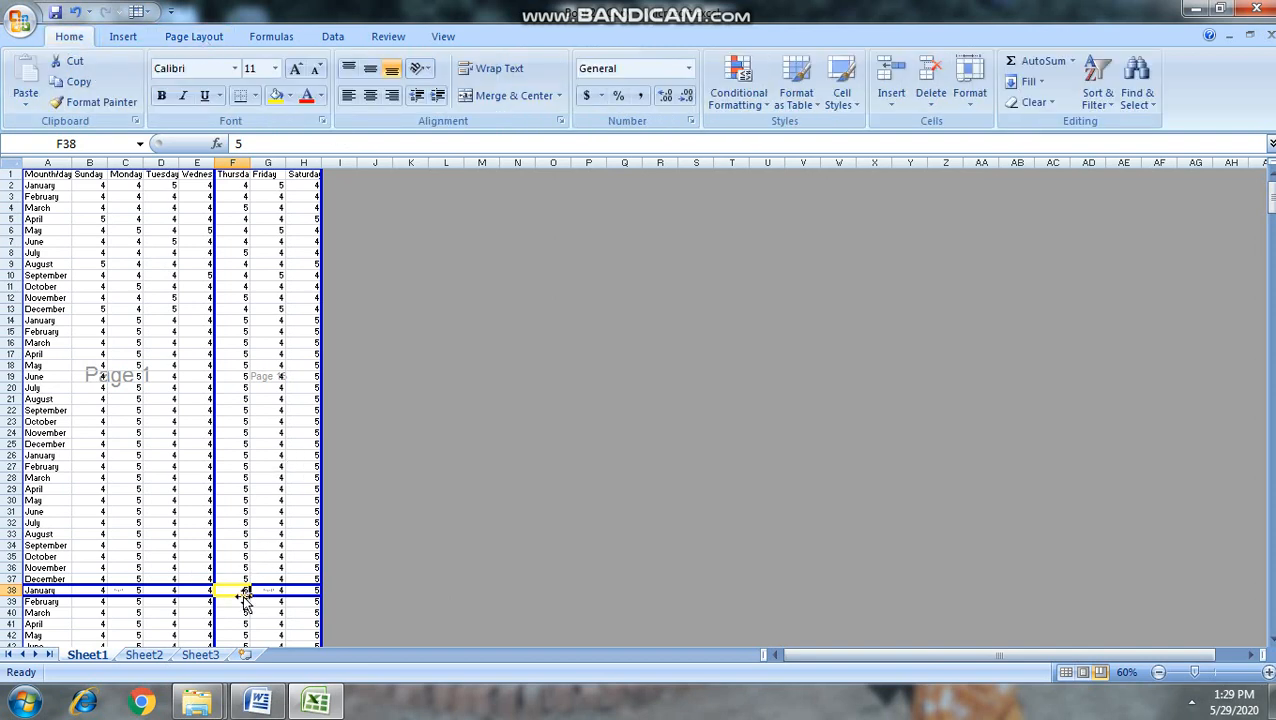
right_click(244, 594)
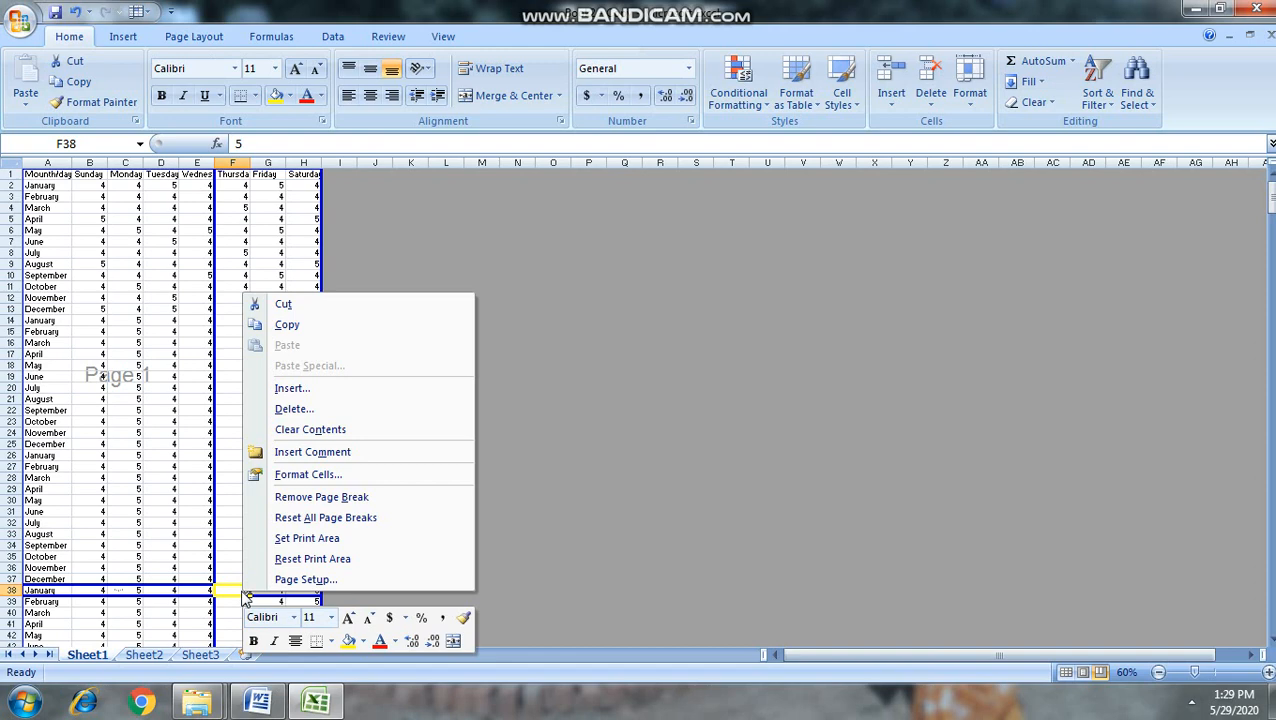
left_click(321, 500)
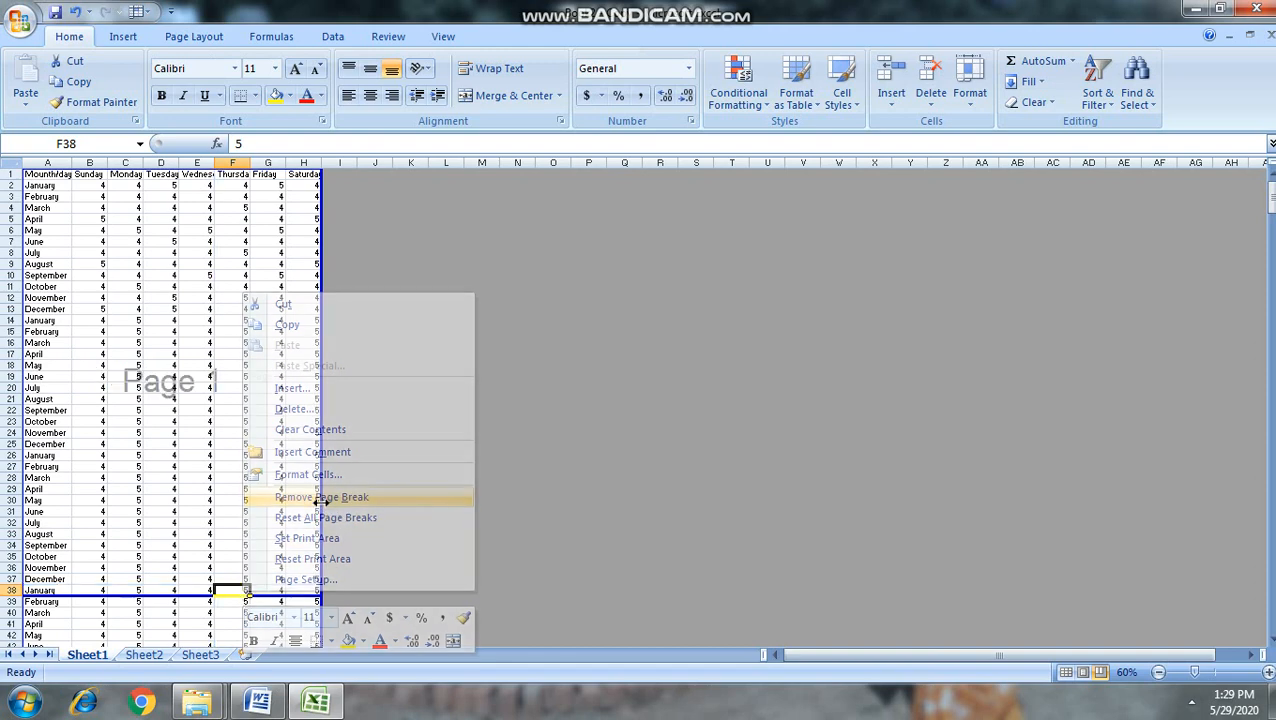